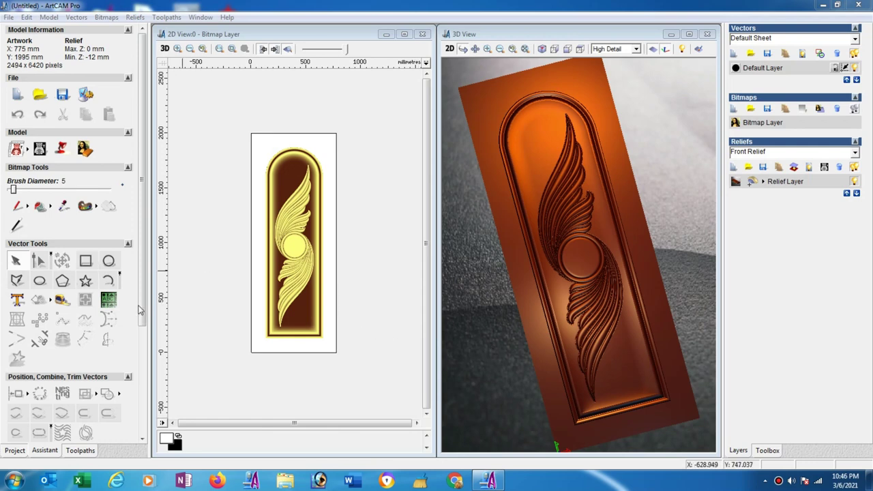
Step: Scroll the Toolbox panel down to reveal the Relief Tools section
drag(142, 313, 141, 430)
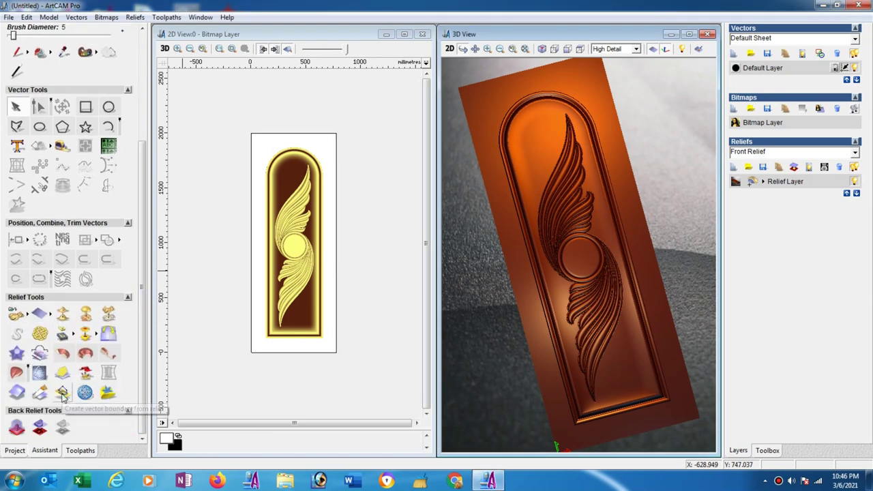
Step: Create a boundary vector from the selected relief layer, using only heights above 1 mm
click(62, 393)
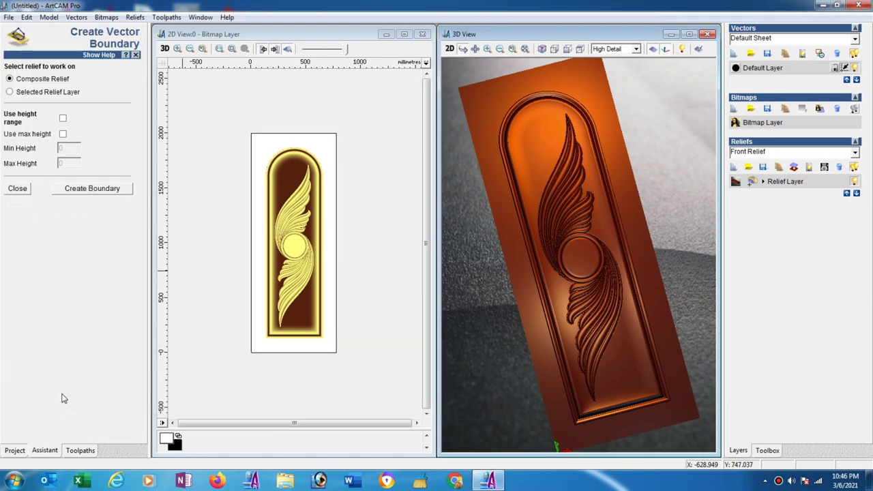
click(9, 91)
click(63, 118)
drag(70, 147, 54, 156)
text(1)
click(88, 191)
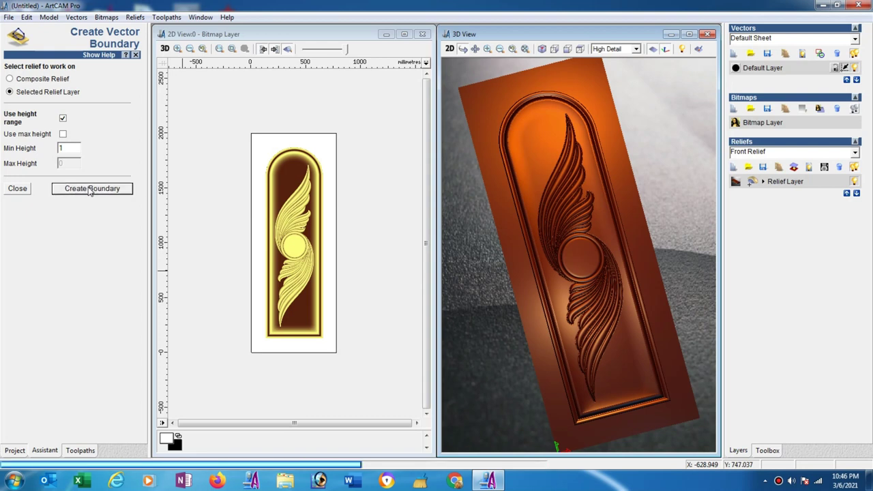
click(14, 190)
Step: Fit the whole panel in view and select the new boundary vector around the arch
scroll(329, 245, up, 5)
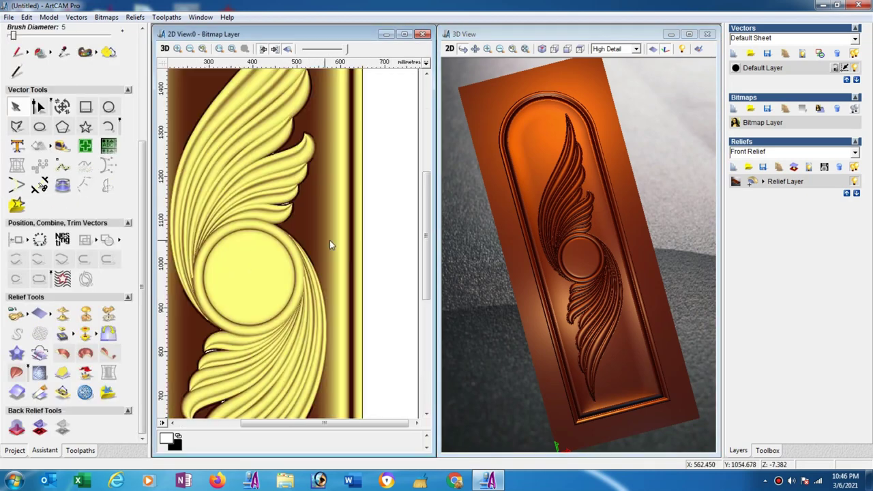
click(362, 264)
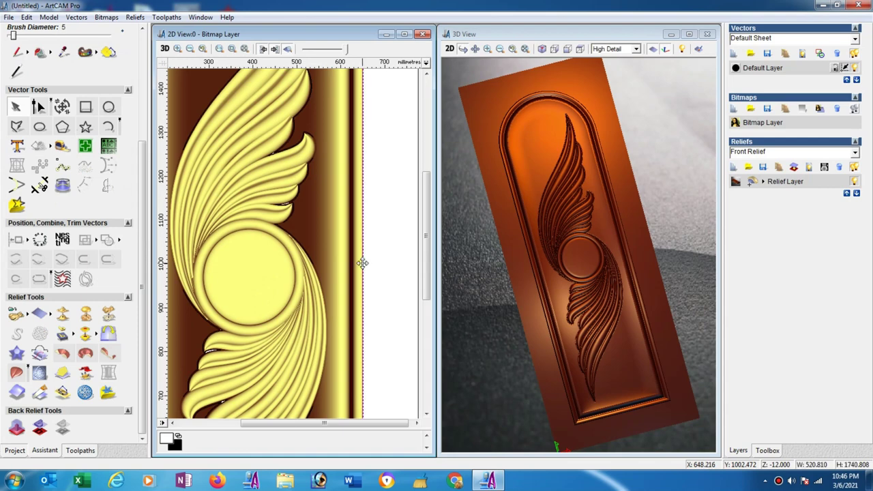
key(F3)
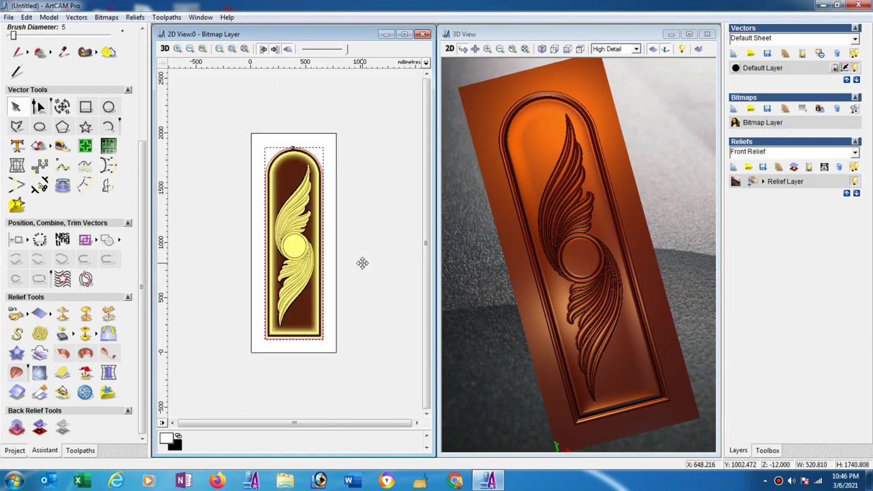
click(362, 234)
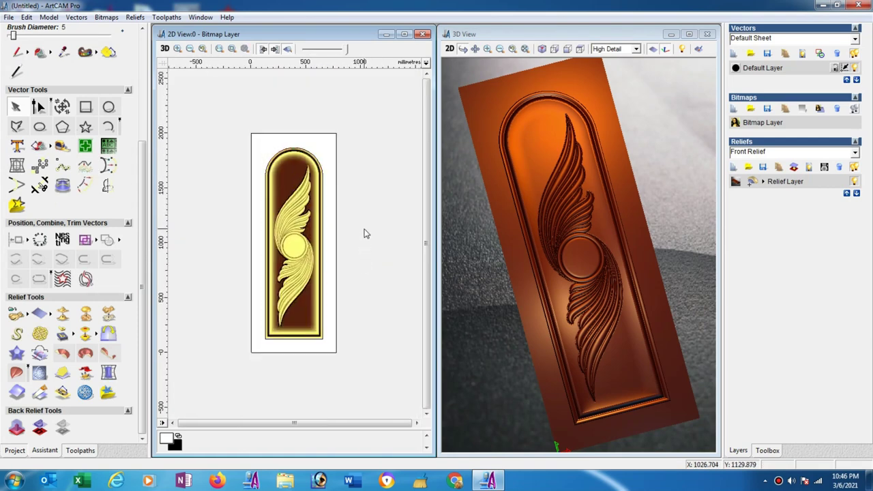
click(320, 237)
scroll(318, 236, up, 1)
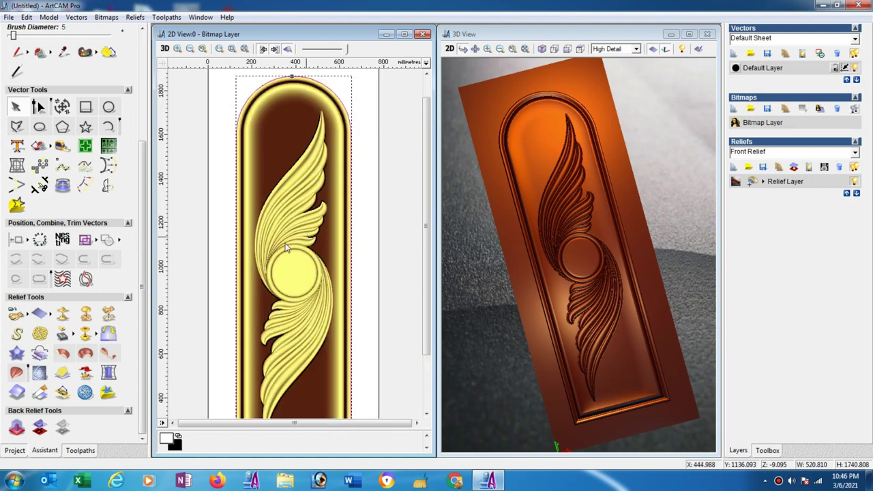
click(406, 292)
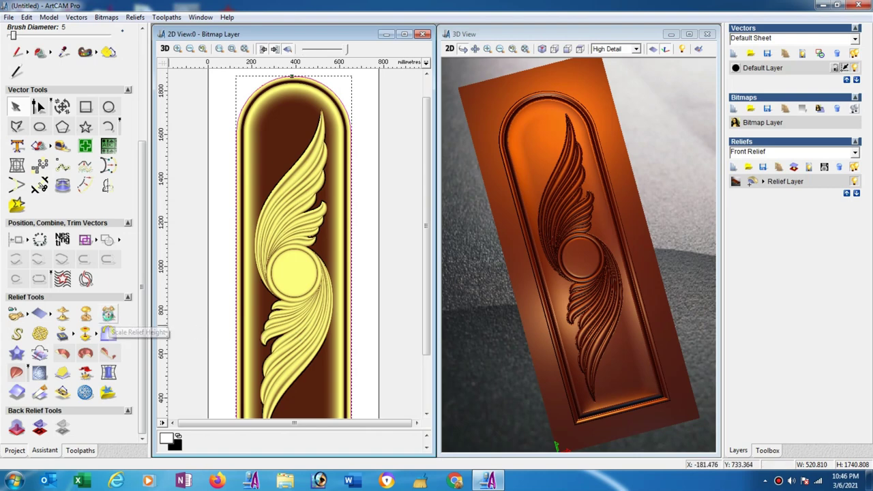
Step: Confirm the relief height is 12 mm, leave it unscaled, and show the toolpath tools
click(109, 315)
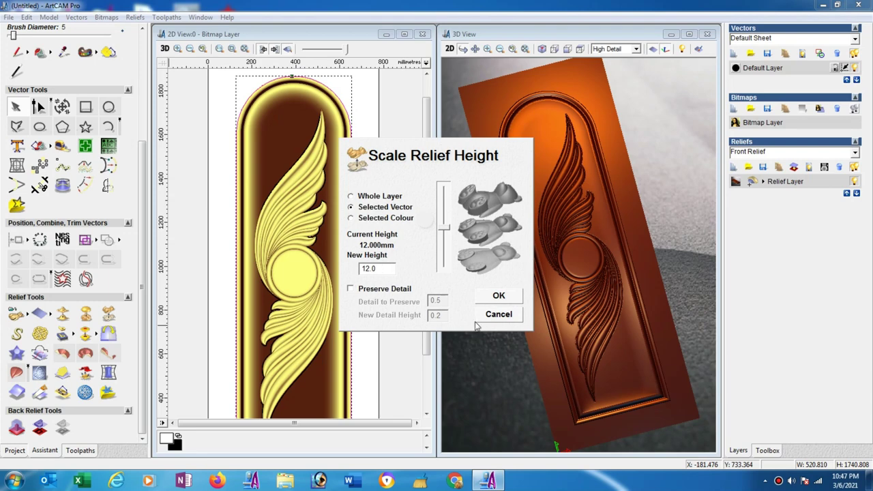
click(498, 314)
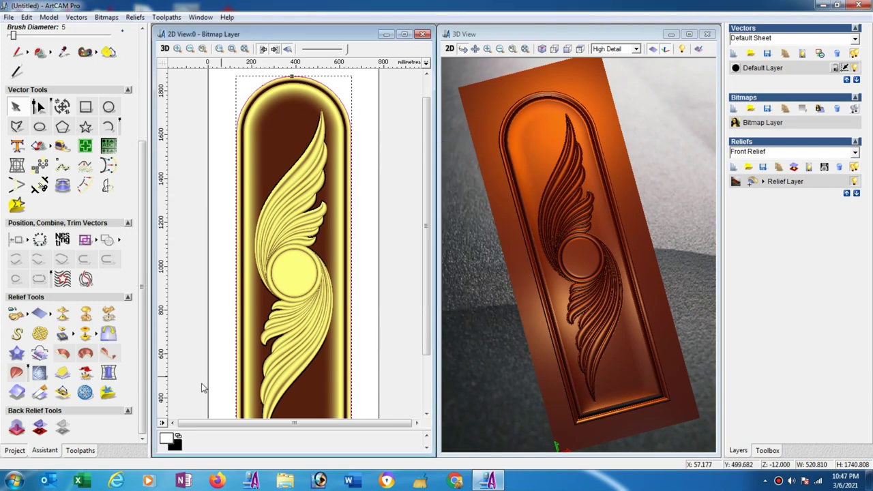
click(80, 451)
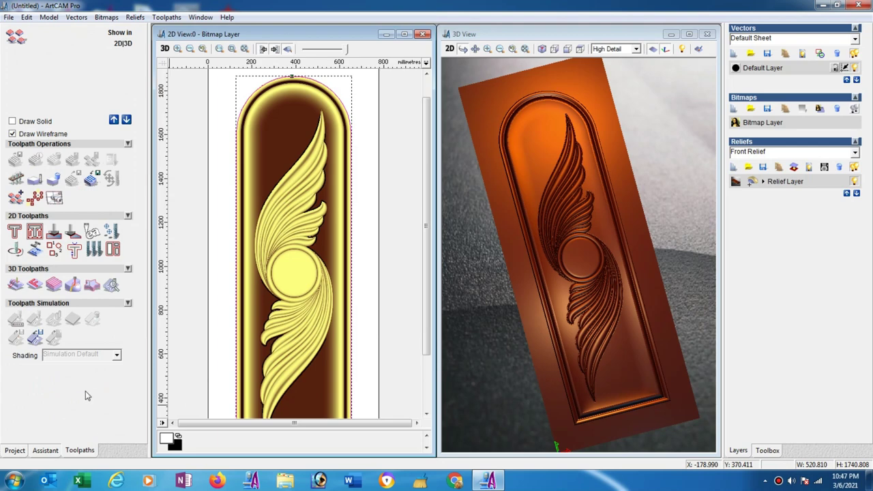
Step: Set up an inside 2D profile toolpath with a 5 mm finish depth, opening the tool library
click(14, 236)
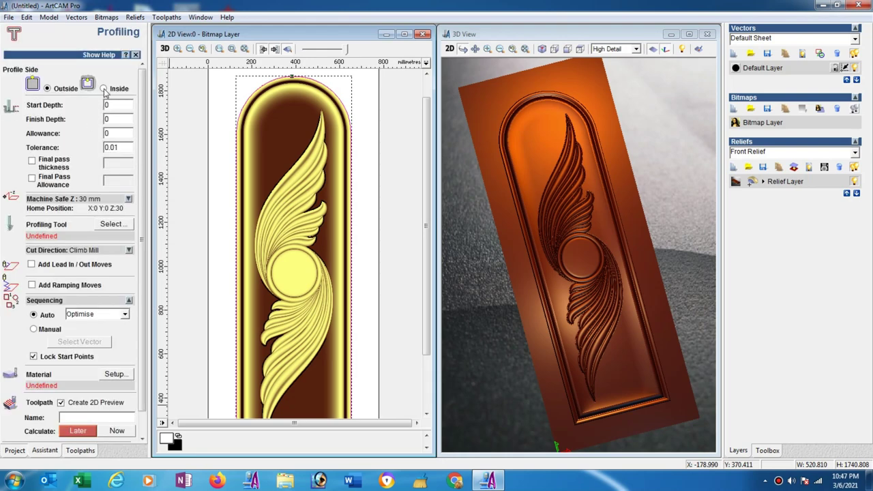
click(104, 89)
double_click(111, 119)
text(5)
click(112, 225)
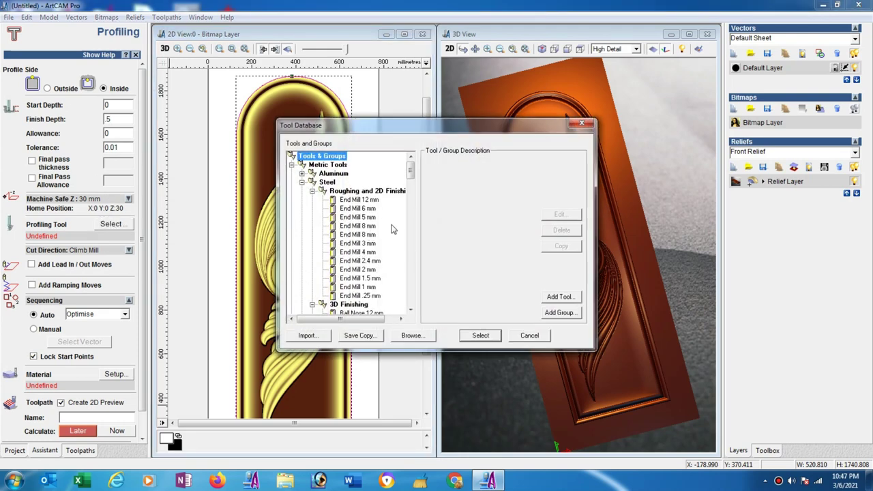
click(530, 335)
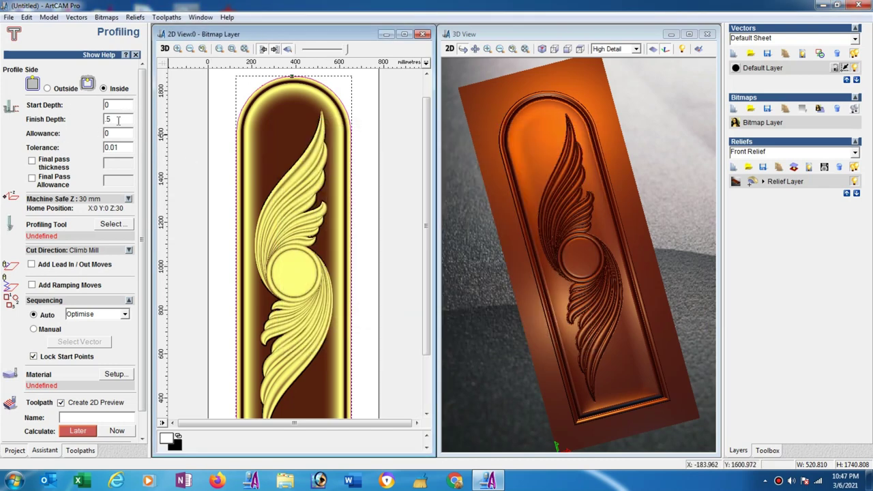
click(112, 225)
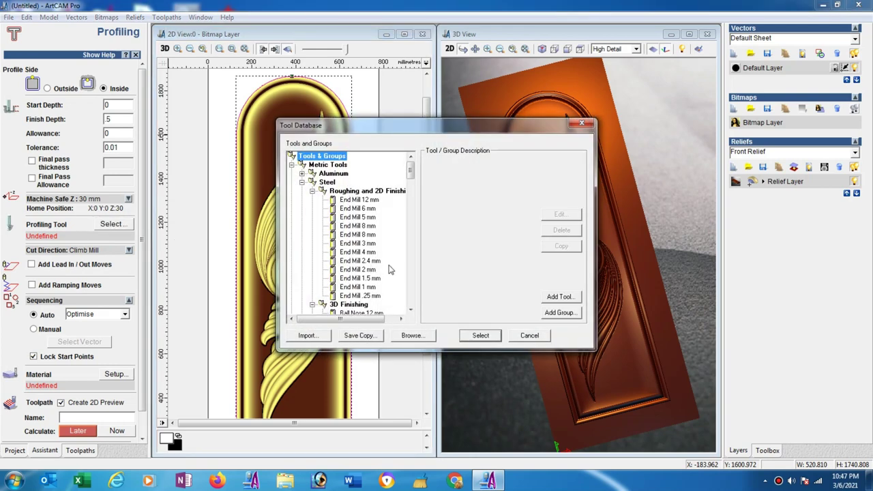
Step: Choose the End Mill 6 mm as profiling cutter, editing its stepdown to 0.5 mm
click(372, 209)
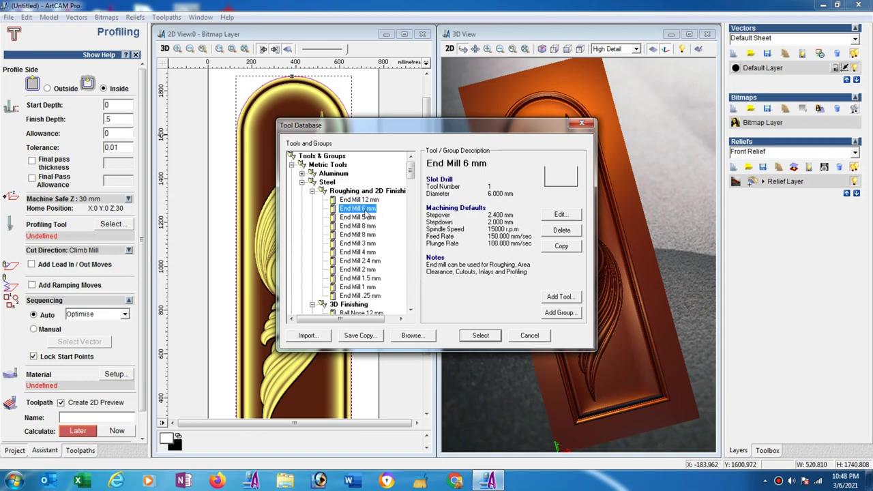
click(559, 215)
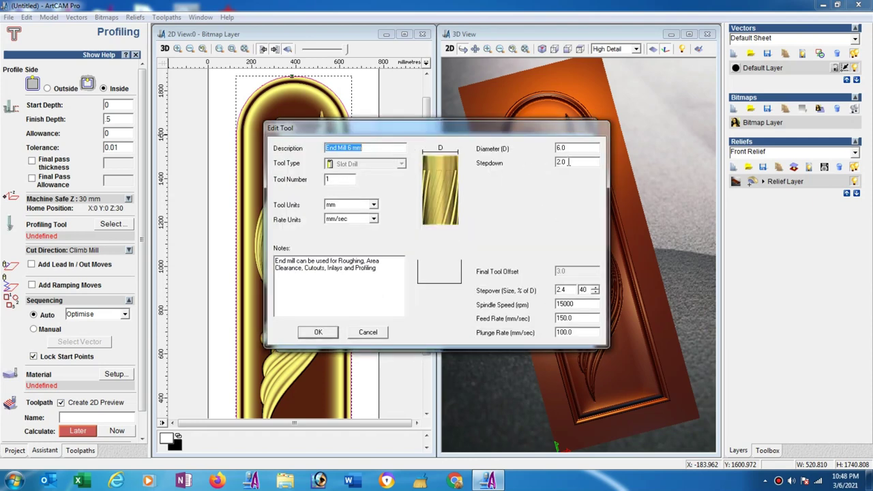
double_click(569, 162)
text(5)
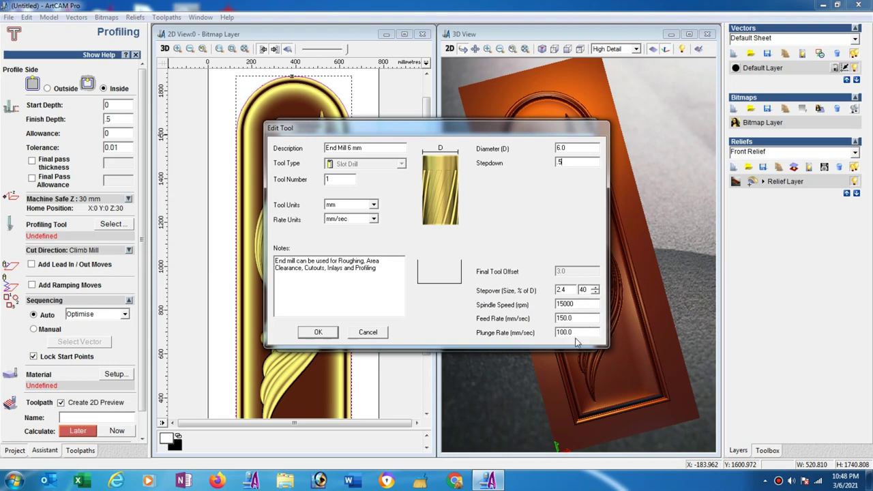
click(329, 334)
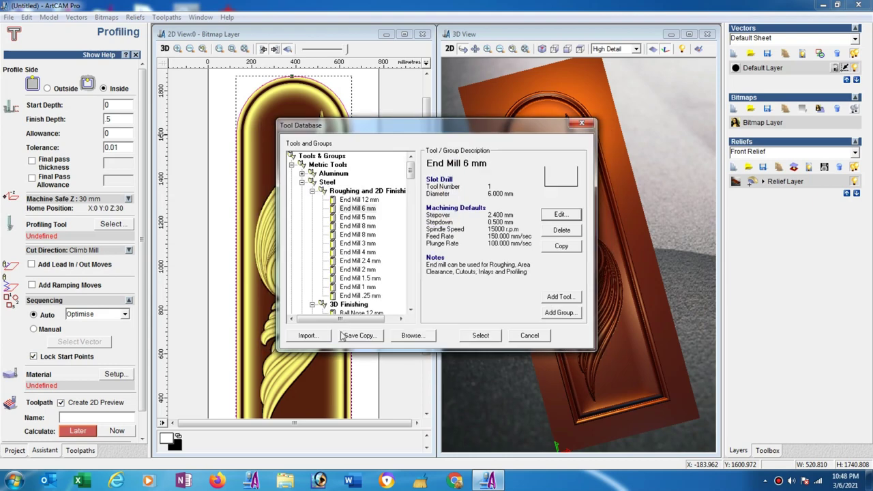
click(480, 335)
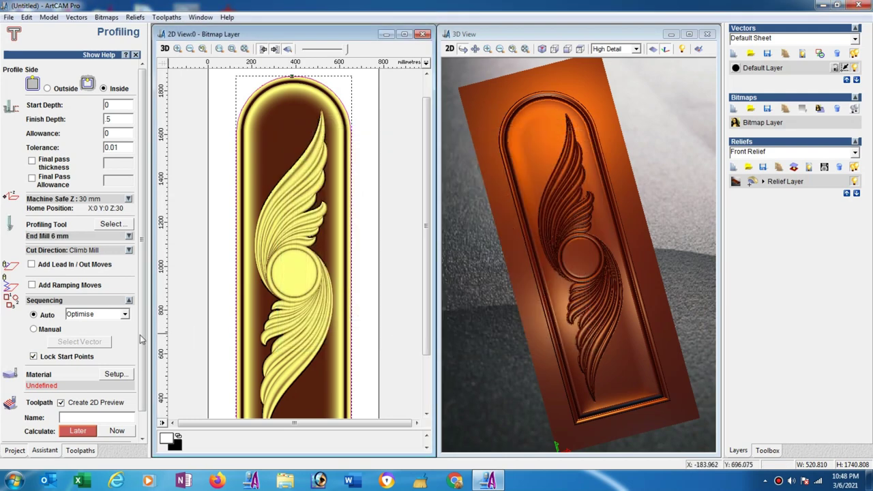
scroll(140, 339, down, 1)
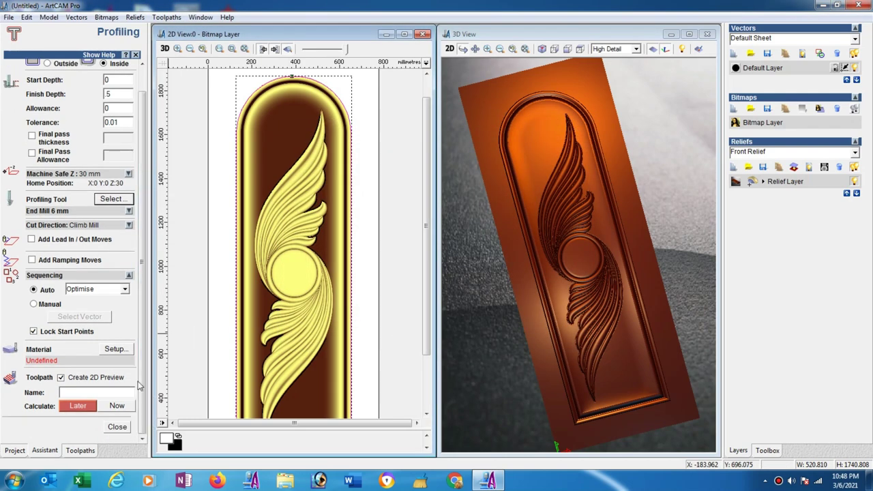
Step: Set the material block thickness to 35 mm with zero top offset
click(115, 349)
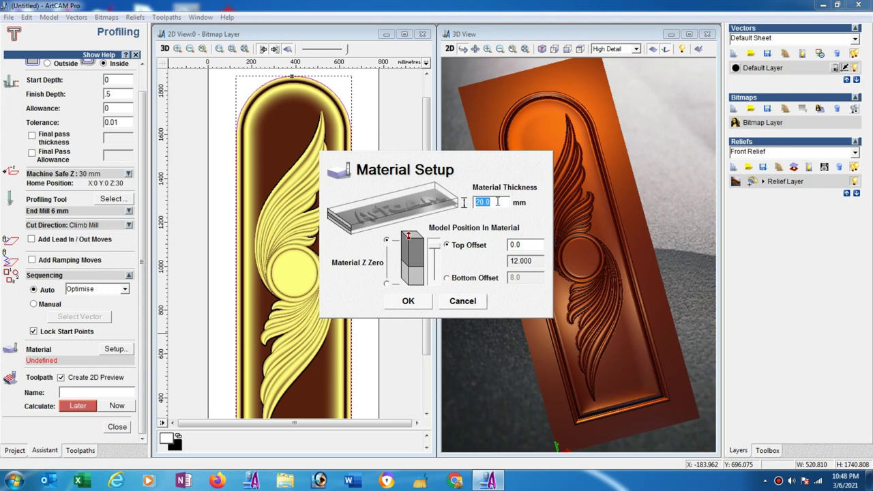
text(35)
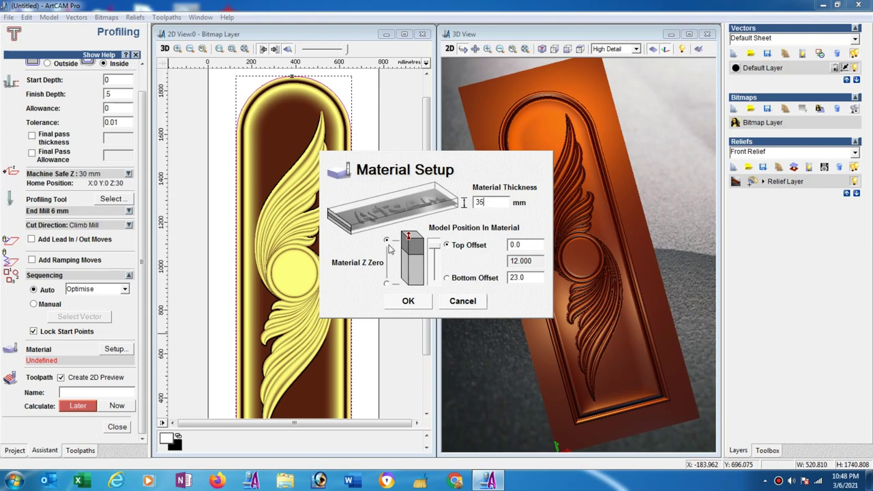
click(409, 303)
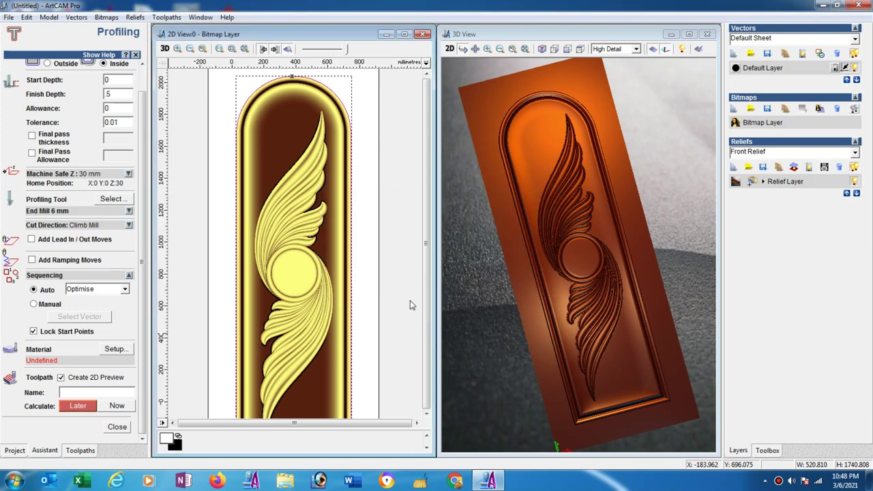
Step: Calculate the End Mill 6 mm Profile toolpath and close the profiling page
click(116, 407)
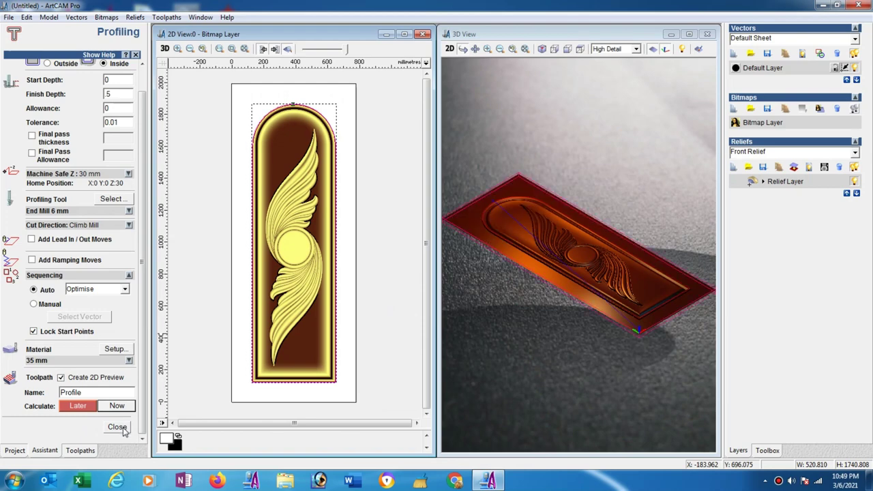
click(122, 428)
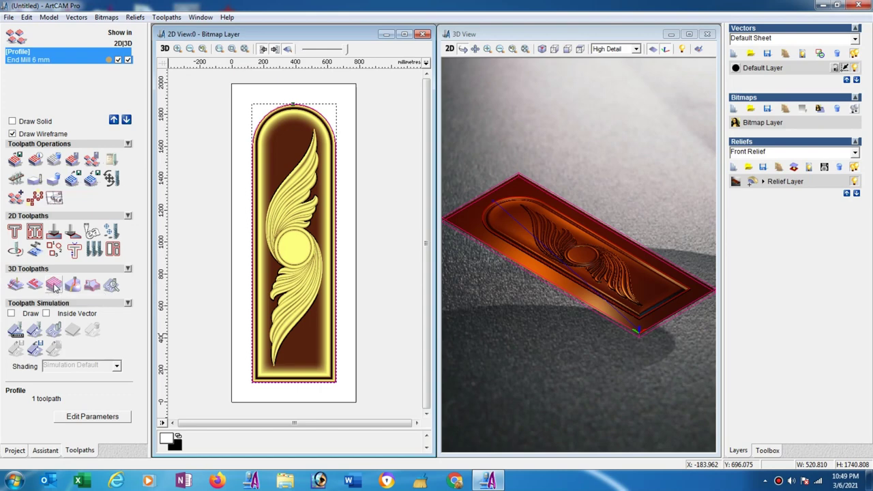
Step: Start Z Level Roughing with the End Mill 6 mm edited to a 4 mm stepdown, giving 3 slices
click(55, 287)
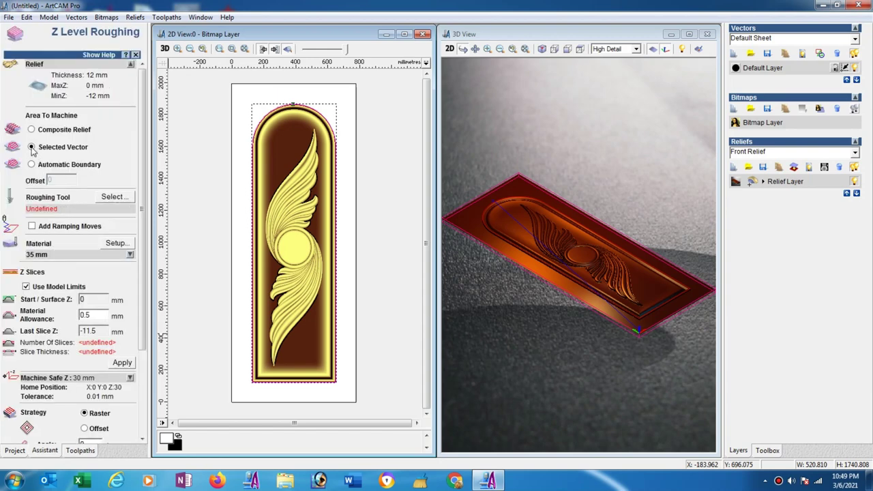
click(113, 198)
drag(490, 130, 378, 74)
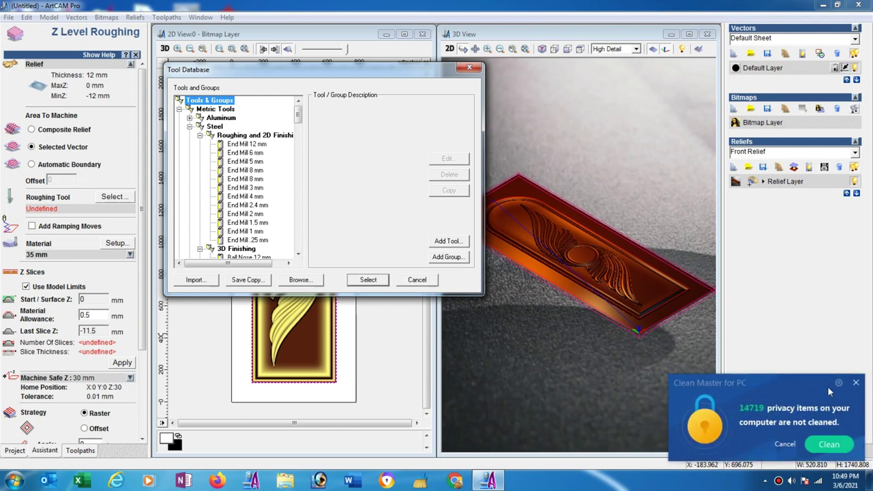
click(856, 382)
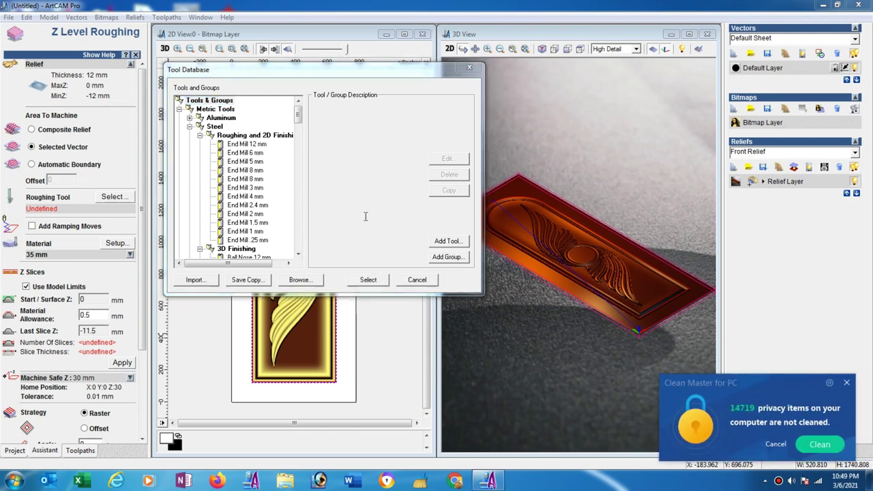
click(259, 156)
click(455, 158)
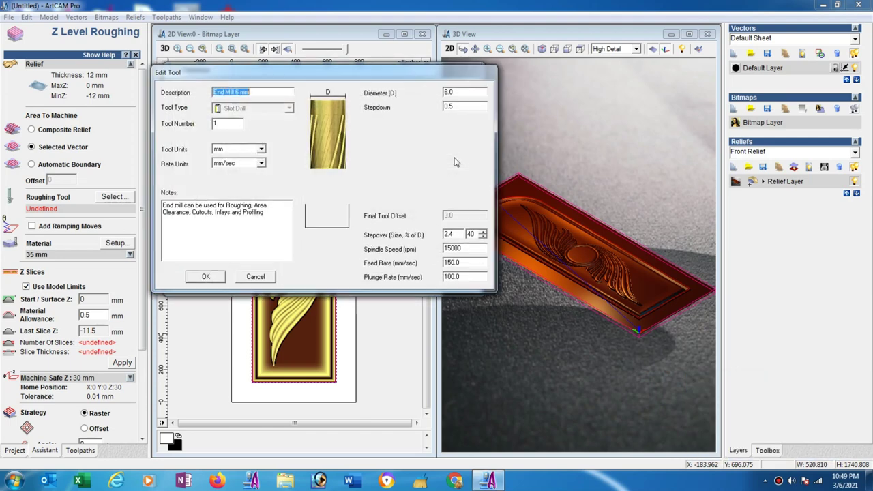
drag(472, 107, 440, 106)
text(4)
click(206, 276)
click(369, 279)
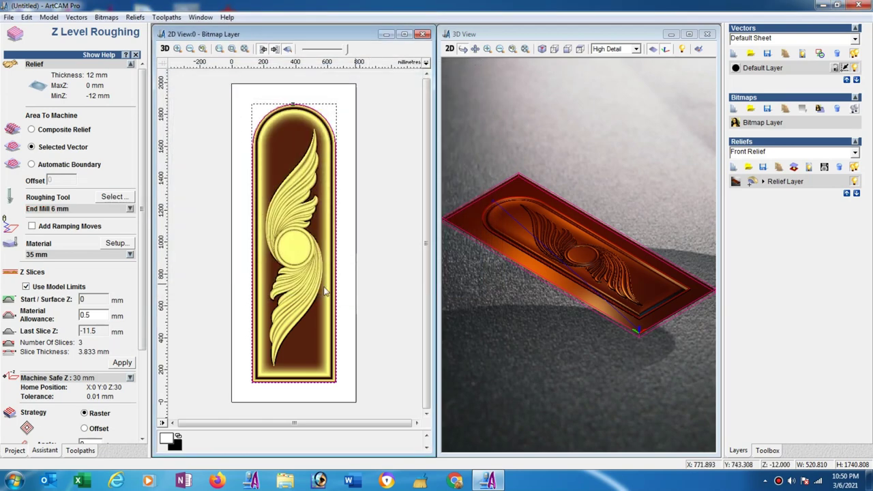
Step: Calculate the Z Roughing toolpath under its default name and close the roughing panel
drag(146, 307, 144, 408)
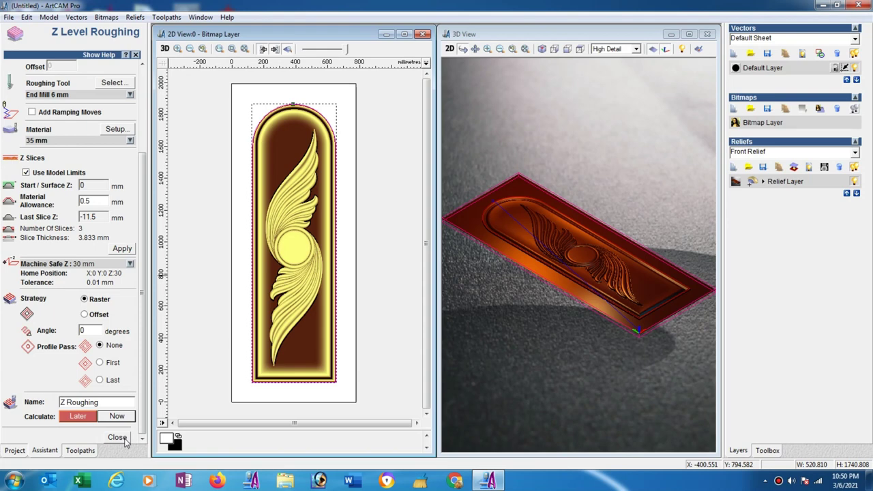
click(124, 440)
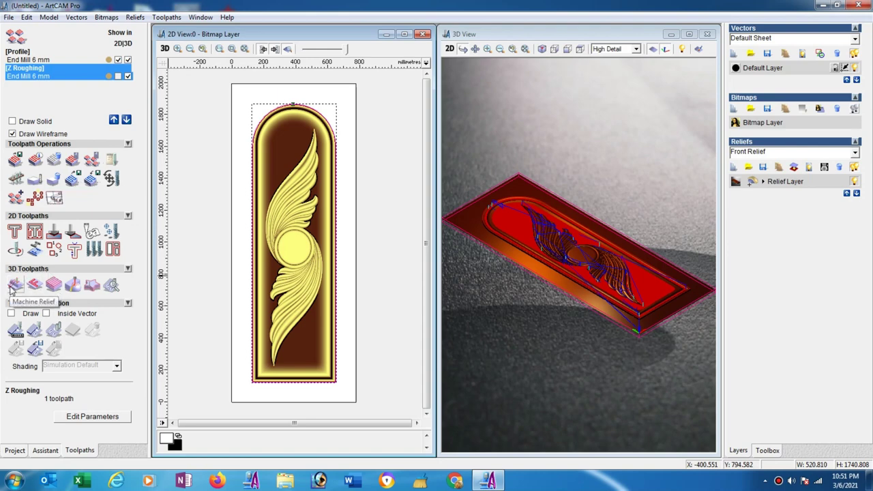
Step: Calculate a raster Machine Relief finish inside the selected outline using the Ball Nose 5 mm
click(13, 288)
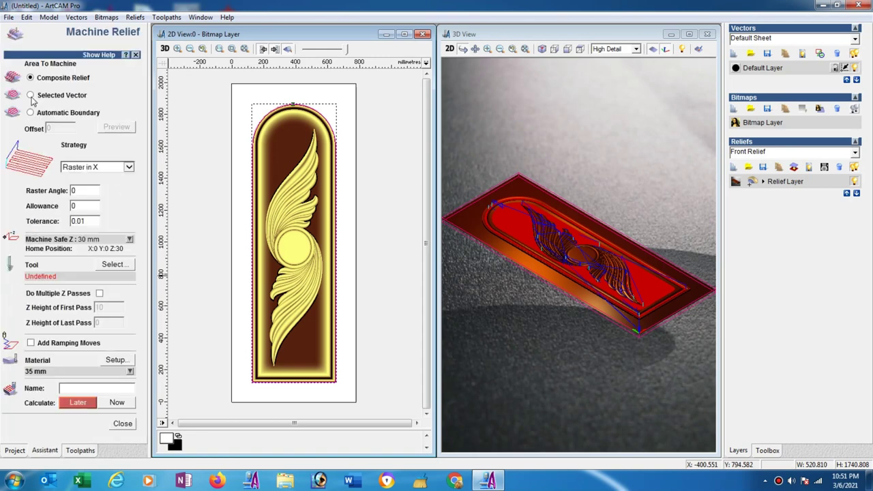
click(31, 96)
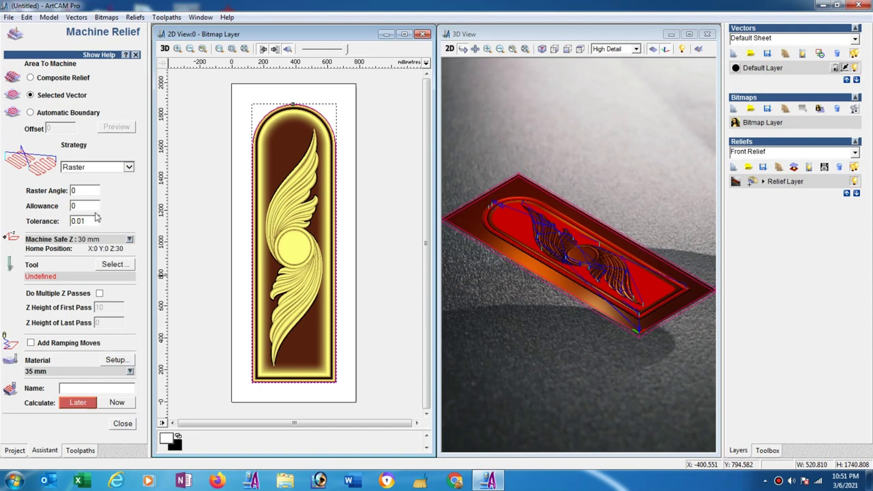
click(113, 265)
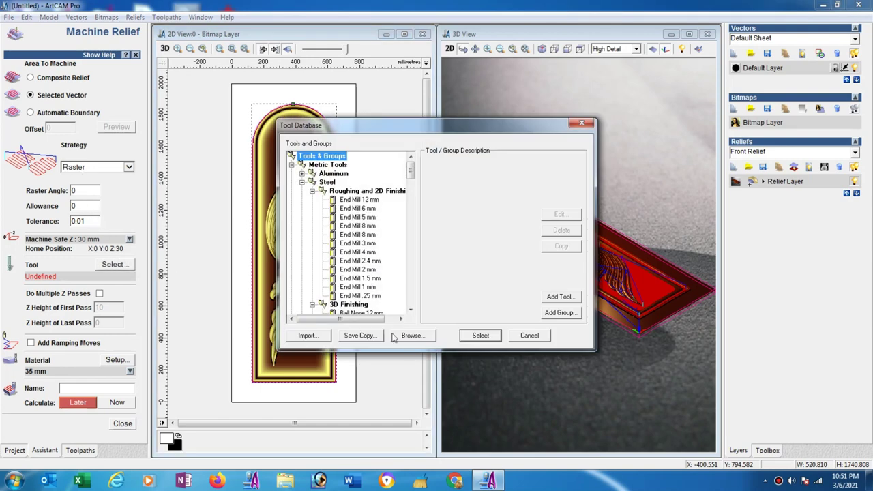
click(410, 310)
click(410, 310)
click(411, 309)
click(411, 310)
click(411, 309)
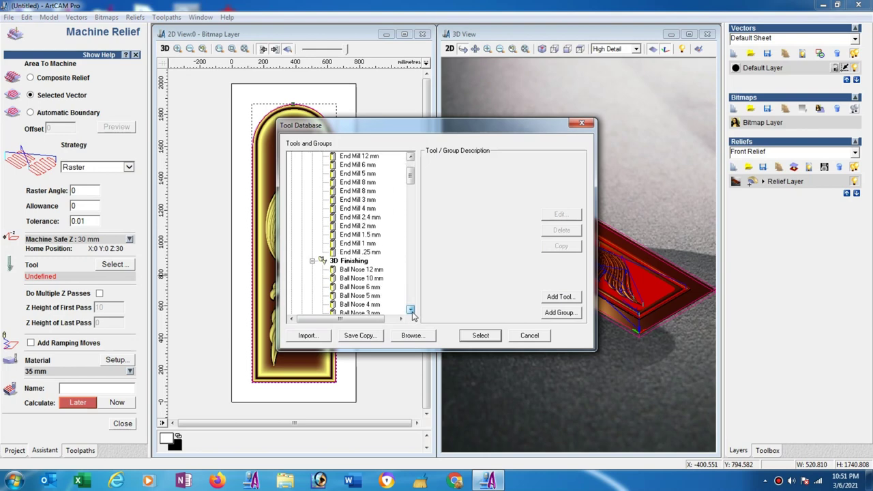
click(361, 296)
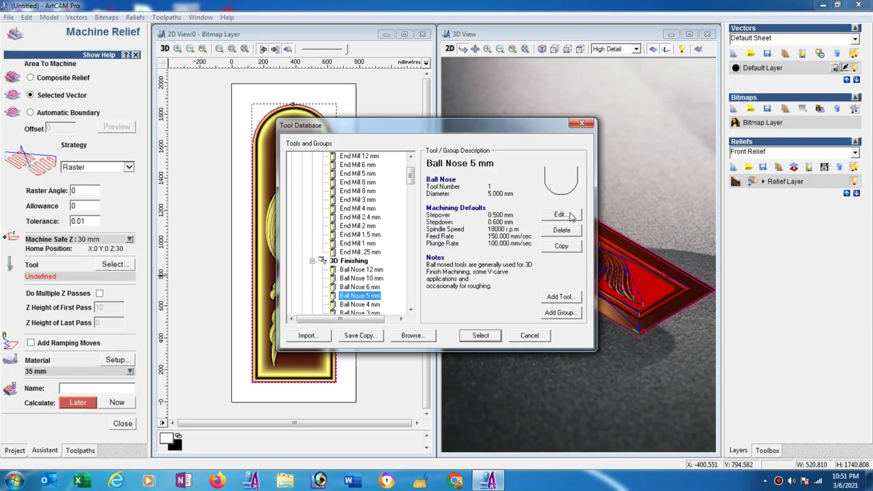
click(571, 216)
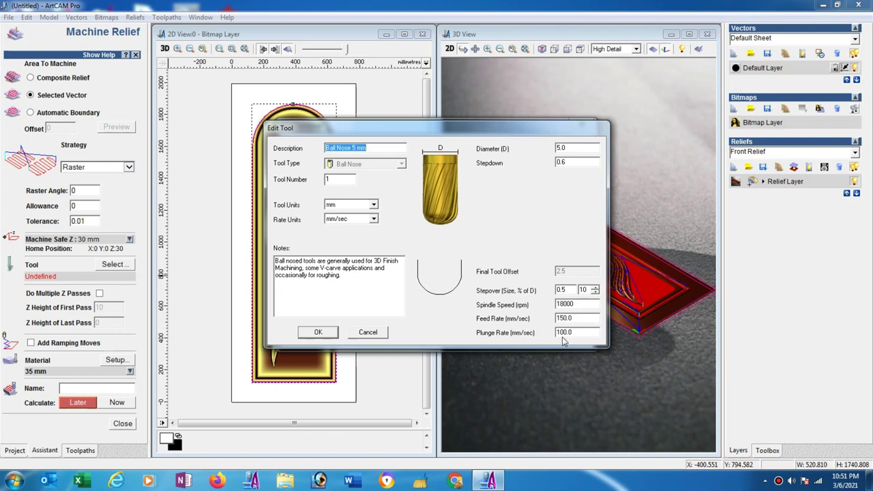
click(321, 334)
click(481, 335)
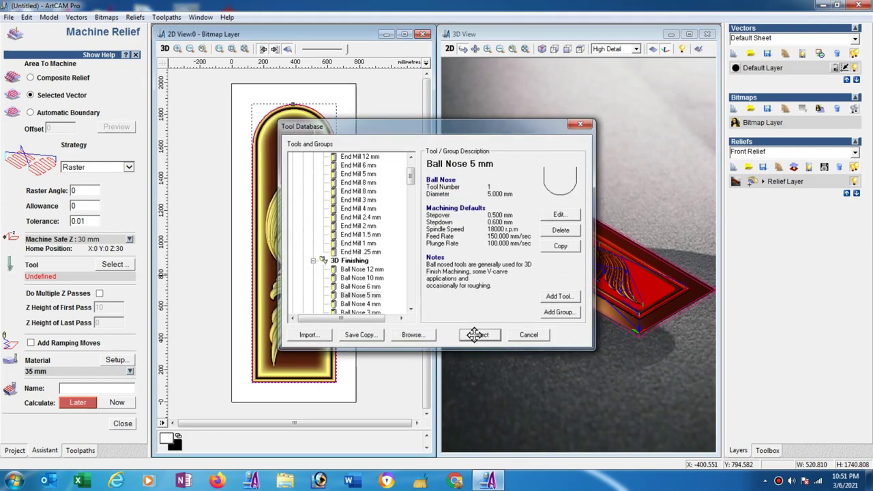
click(118, 403)
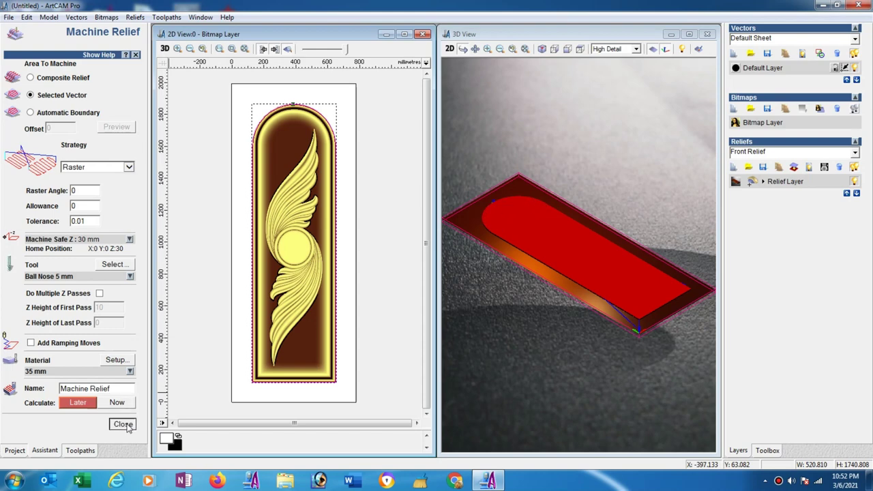
click(126, 424)
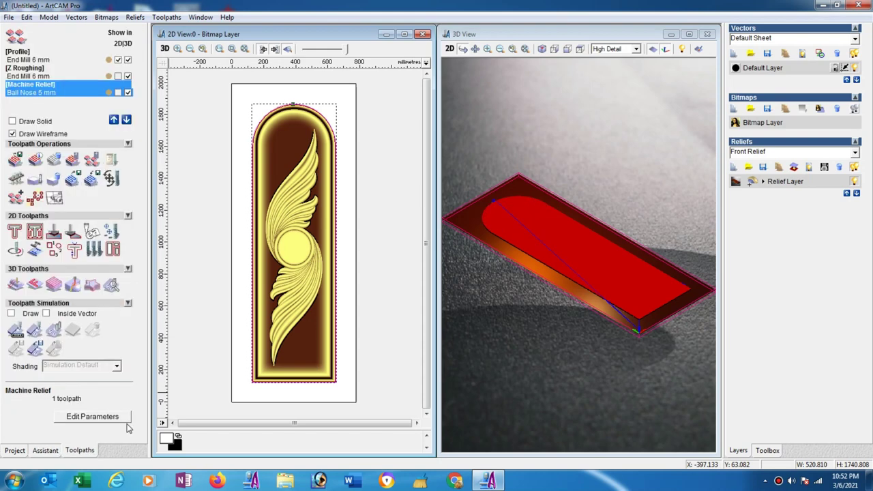
Step: Select the Profile toolpath and hide all three toolpath previews from the 3D view
click(50, 60)
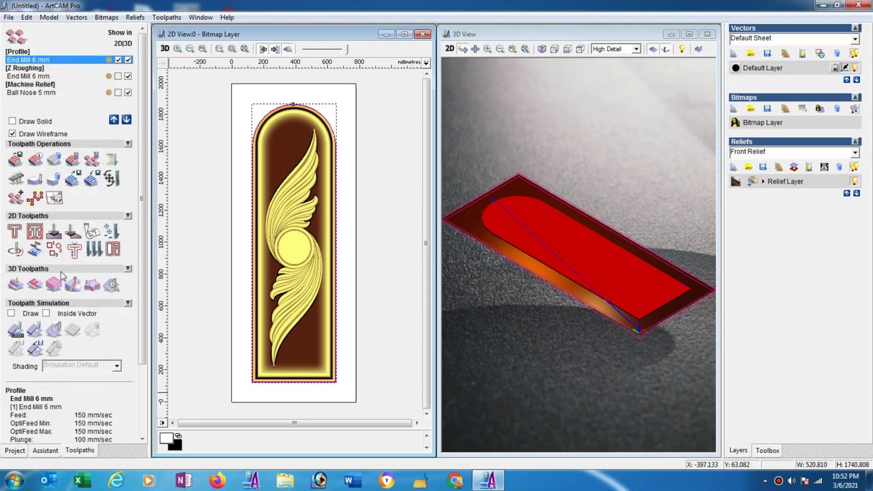
click(127, 92)
click(128, 76)
click(127, 60)
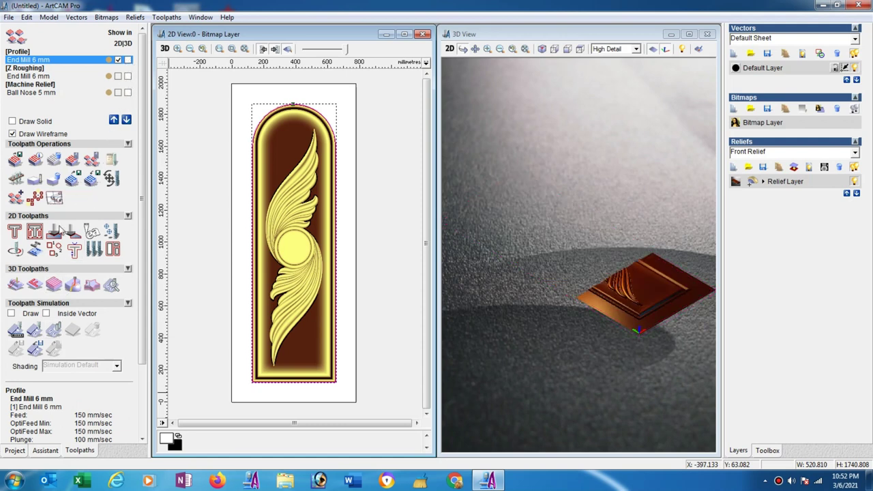
Step: Simulate the Profile toolpath on the default 35 mm block and orbit to inspect the arched cut
click(34, 331)
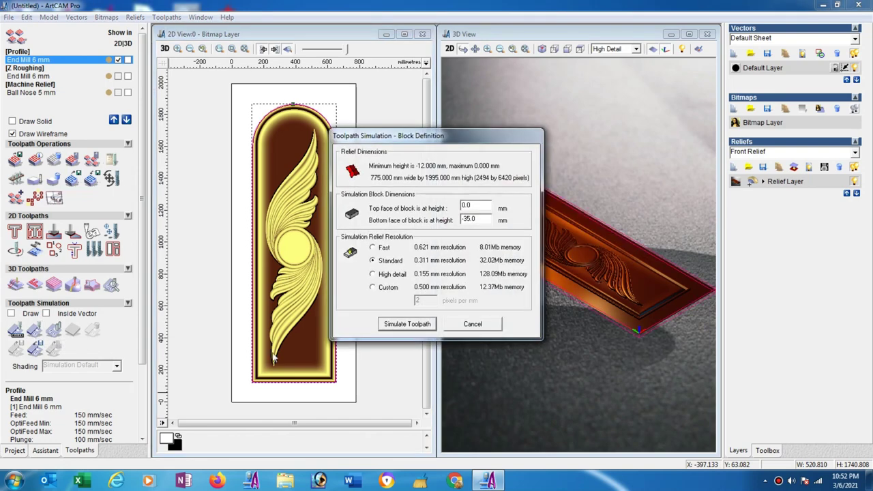
click(399, 326)
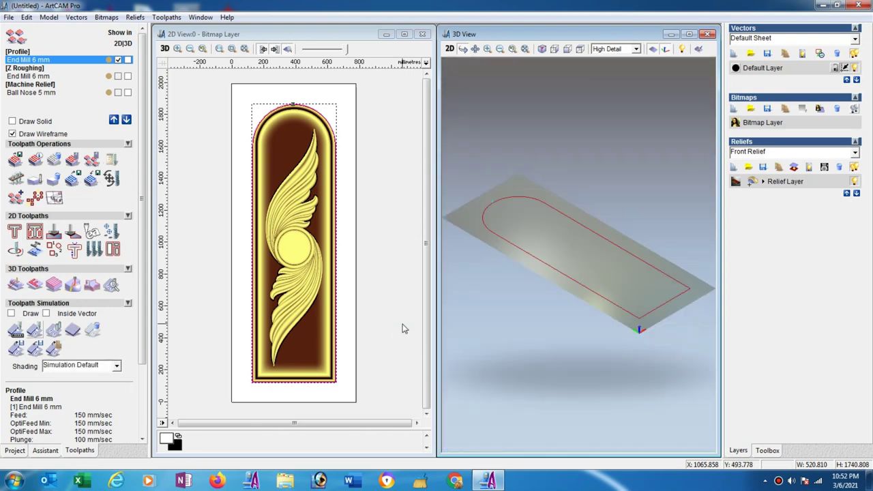
mouse_move(683, 272)
mouse_down()
mouse_move(625, 369)
mouse_move(591, 237)
mouse_up()
scroll(565, 234, up, 3)
scroll(566, 234, up, 1)
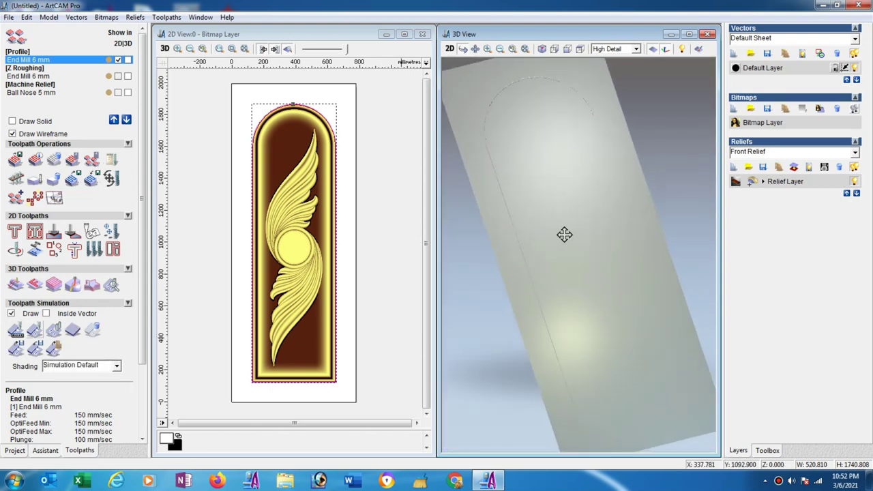
drag(573, 247, 583, 226)
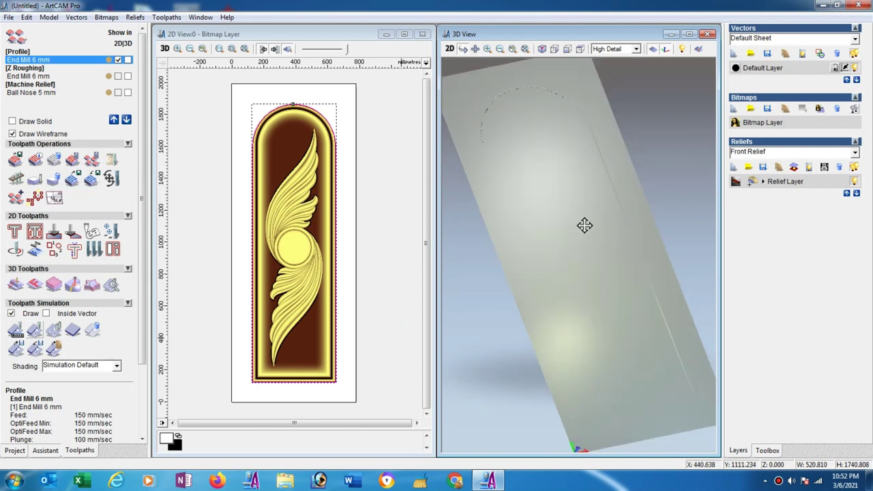
click(25, 76)
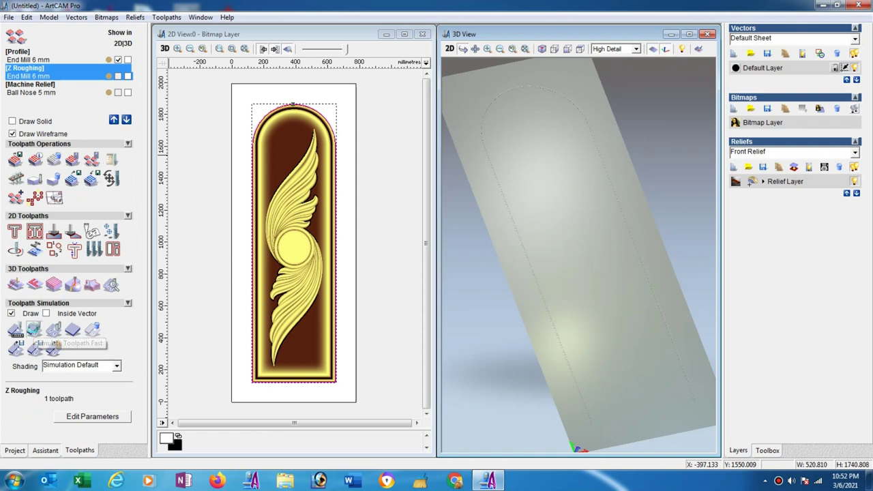
Step: Simulate Z Roughing, clear the red simulation colouring, and orbit to view the roughed frame and wings
click(33, 330)
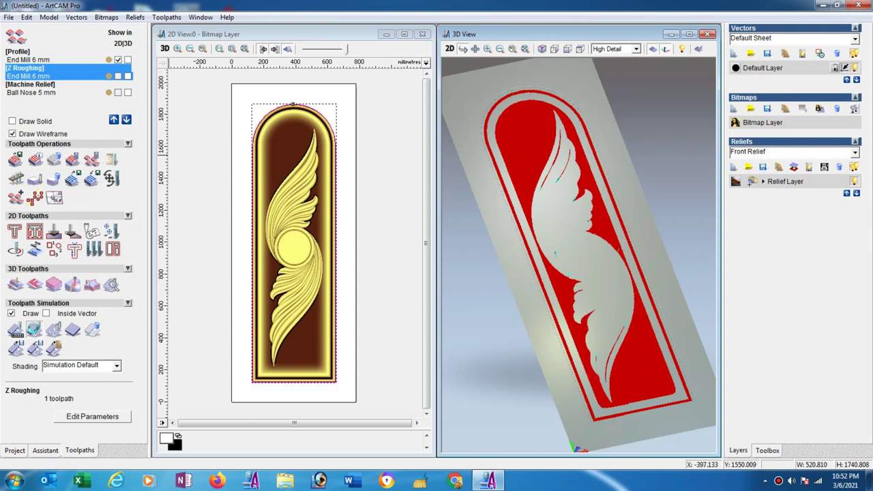
click(34, 330)
click(34, 331)
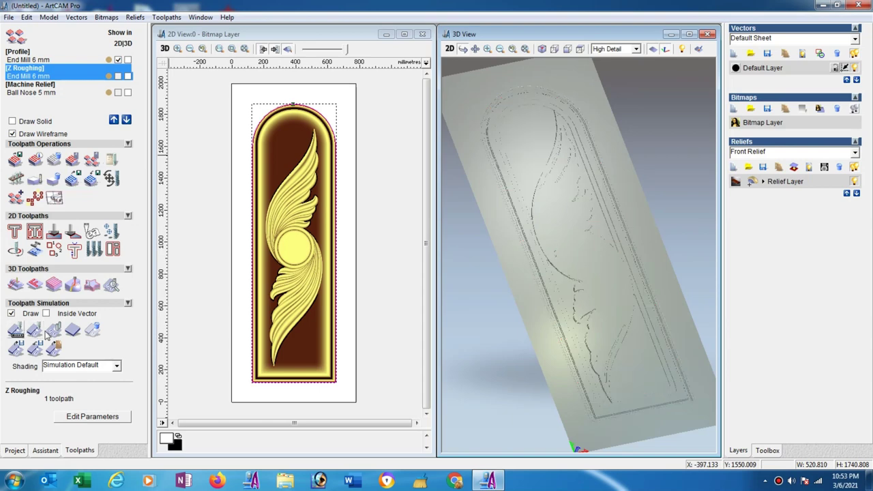
mouse_move(540, 289)
mouse_down()
mouse_move(516, 309)
mouse_move(577, 307)
mouse_up()
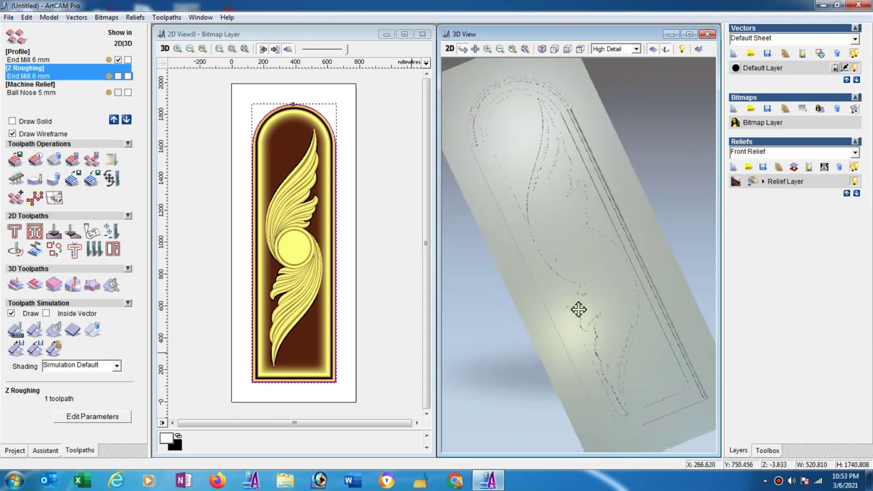
click(30, 92)
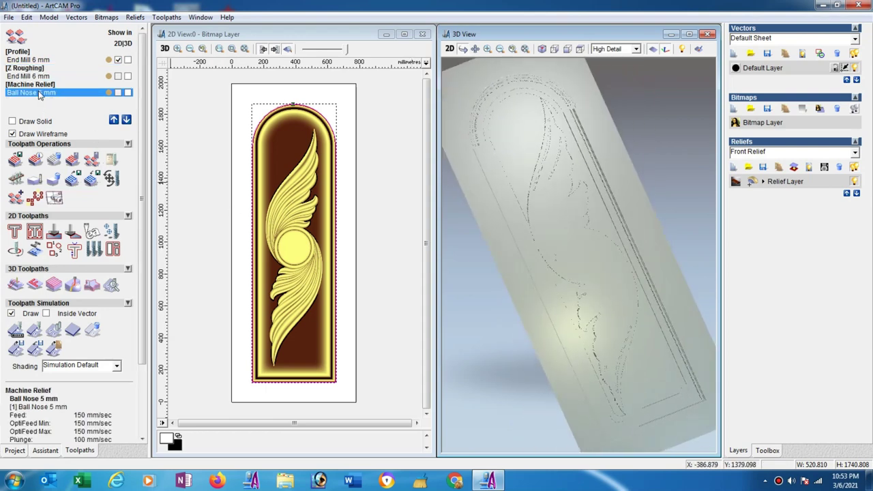
Step: Simulate the Machine Relief ball-nose pass and orbit to inspect the feathered wings, circle and arch
click(34, 329)
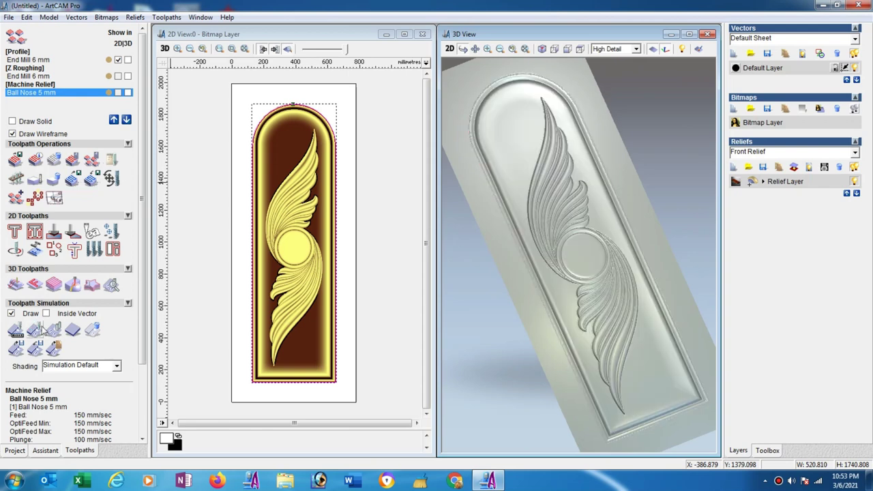
drag(614, 258, 648, 224)
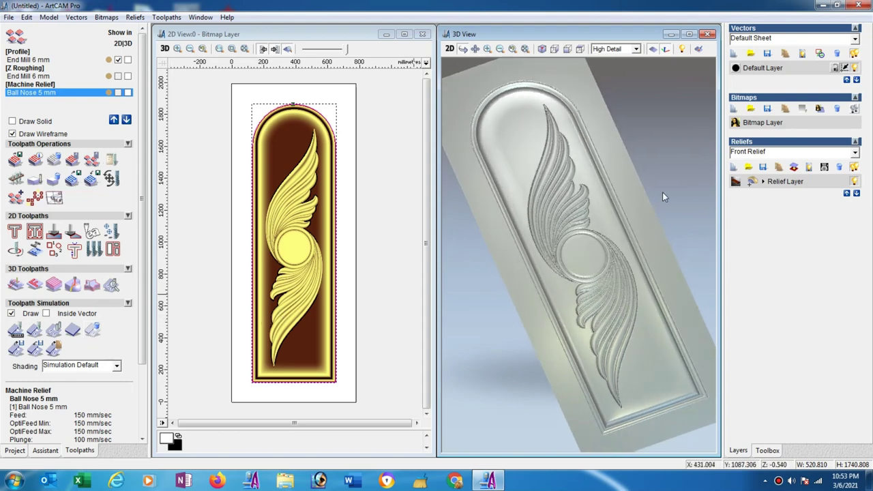
mouse_move(651, 178)
mouse_down()
mouse_move(623, 209)
mouse_move(543, 244)
mouse_move(637, 238)
mouse_move(577, 242)
mouse_up()
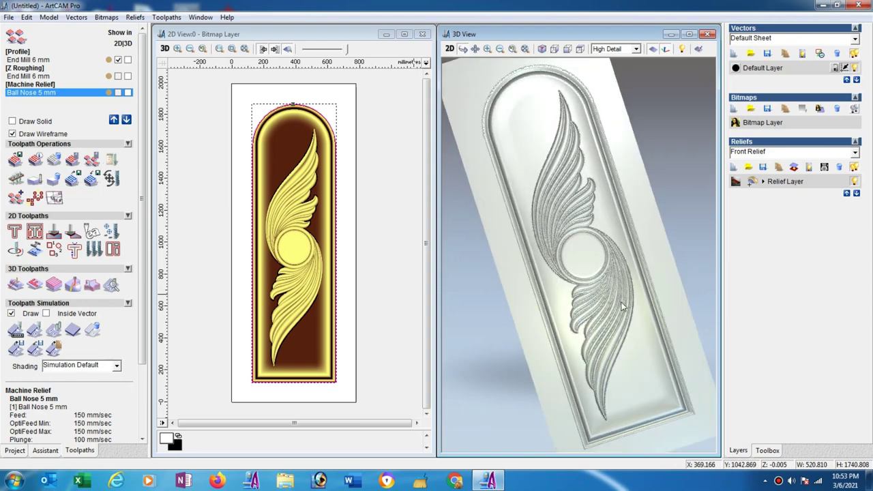